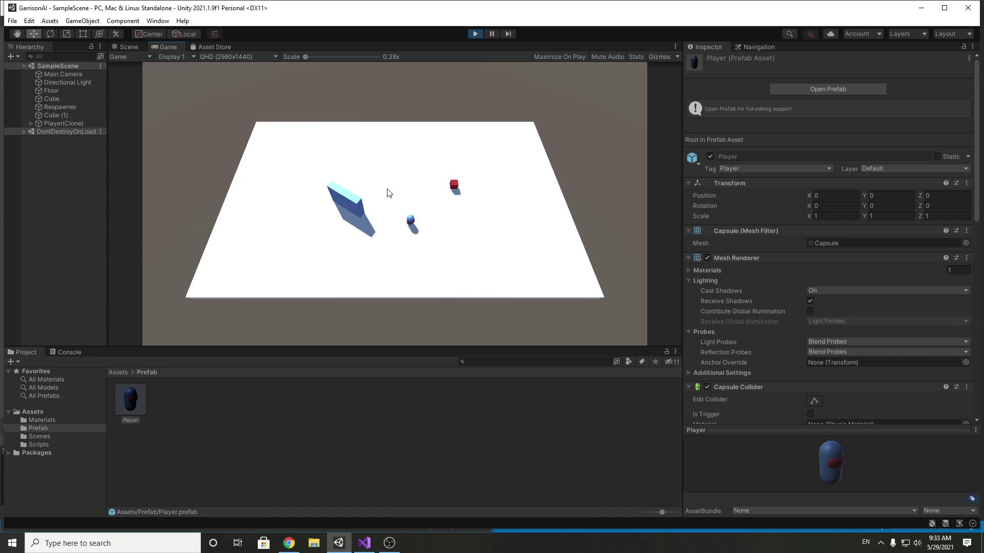
- Steer the player capsule up to the wall, around behind it, then to the upper-left floor
left_click(377, 202)
left_click(248, 272)
left_click(390, 164)
left_click(326, 277)
left_click(370, 191)
left_click(336, 226)
left_click(294, 253)
left_click(287, 172)
- Move the player across the floor to the right side, then back to the lower left
left_click(293, 238)
left_click(433, 260)
left_click(489, 257)
left_click(323, 264)
left_click(290, 269)
left_click(259, 182)
left_click(281, 246)
- Push the player against the wall repeatedly to show it collides, then pull it away
left_click(351, 202)
left_click(373, 180)
left_click(341, 245)
left_click(368, 167)
left_click(265, 263)
left_click(388, 180)
left_click(301, 244)
- Drive the player into the red enemy cube to make it respawn, then bring up OBS
left_click(457, 242)
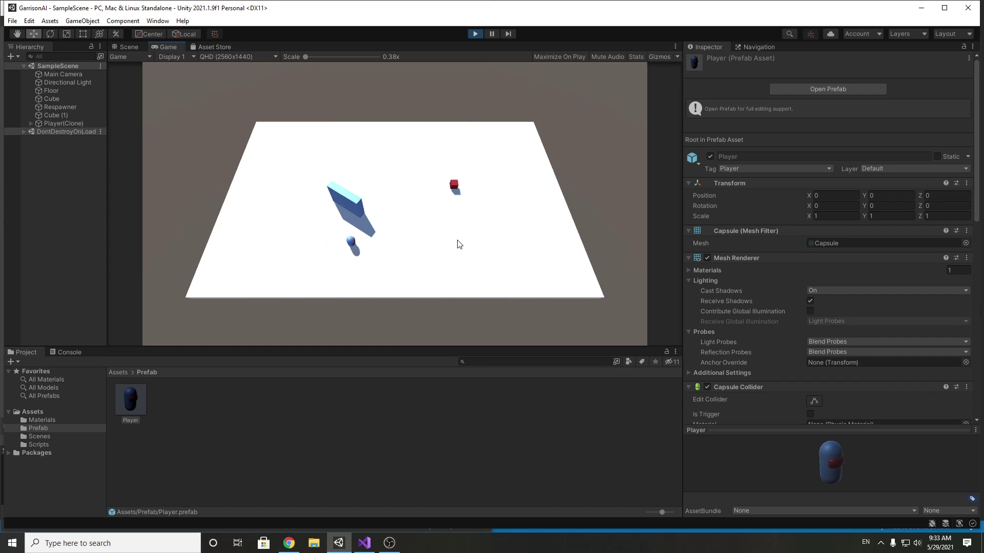
left_click(454, 185)
left_click(388, 543)
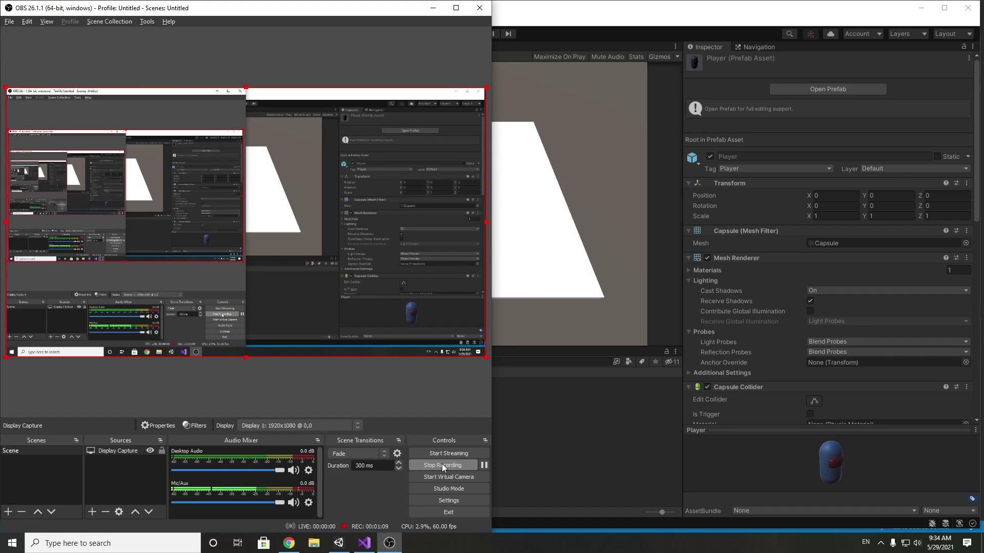